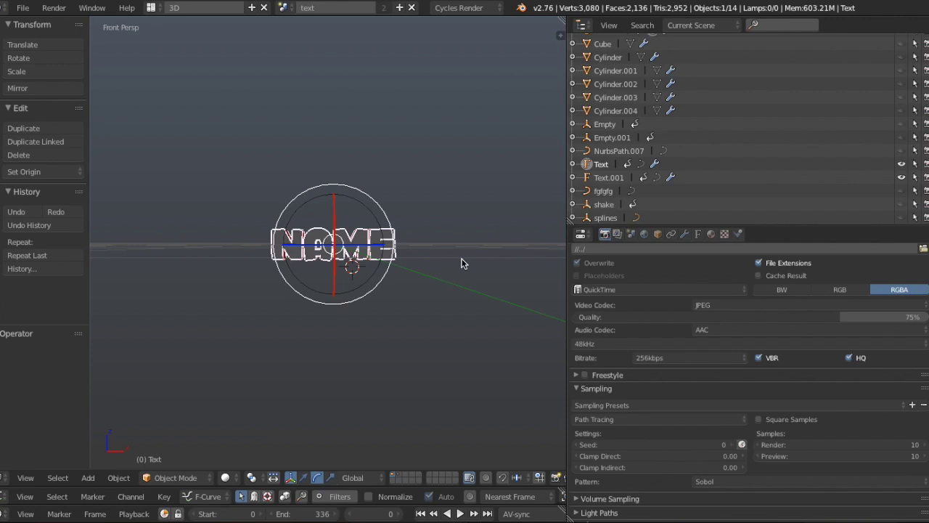
Step: Switch to Chrome and open the adf.ly download link in the yellow intro template video's description
middle_click_drag(462, 258, 449, 272)
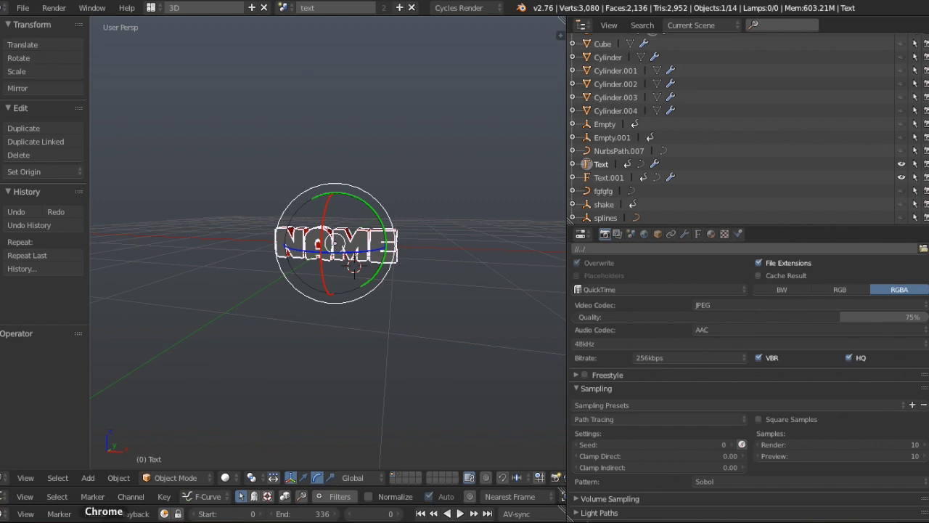
left_click(104, 520)
scroll(297, 262, "down", 4)
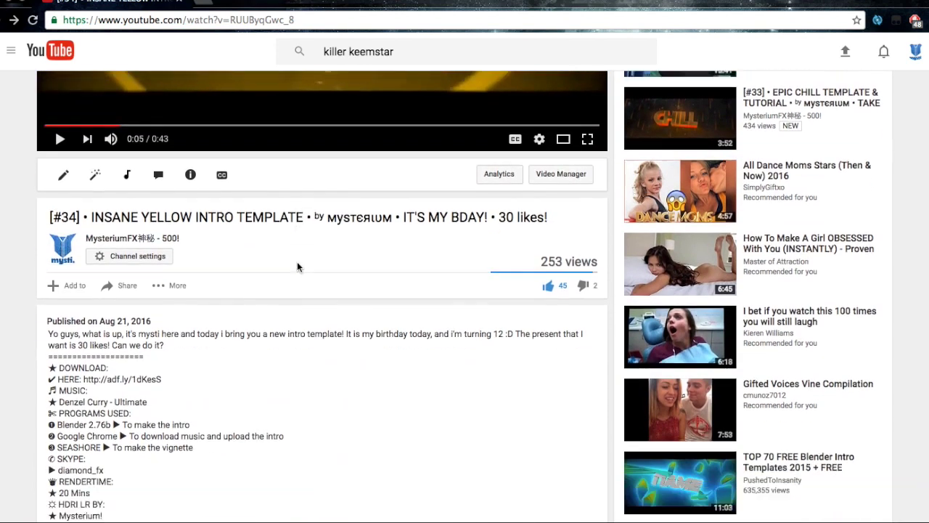
scroll(298, 267, "down", 2)
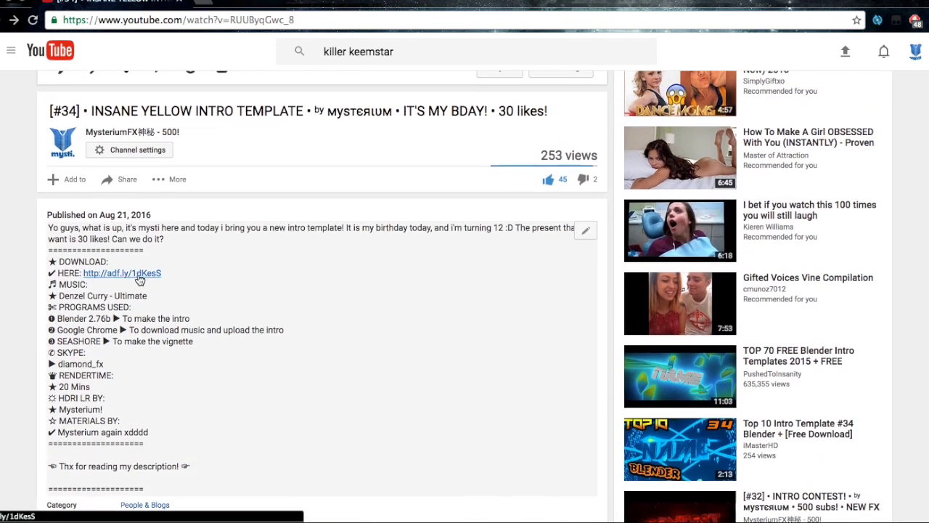
scroll(139, 281, "up", 1)
scroll(140, 280, "down", 1)
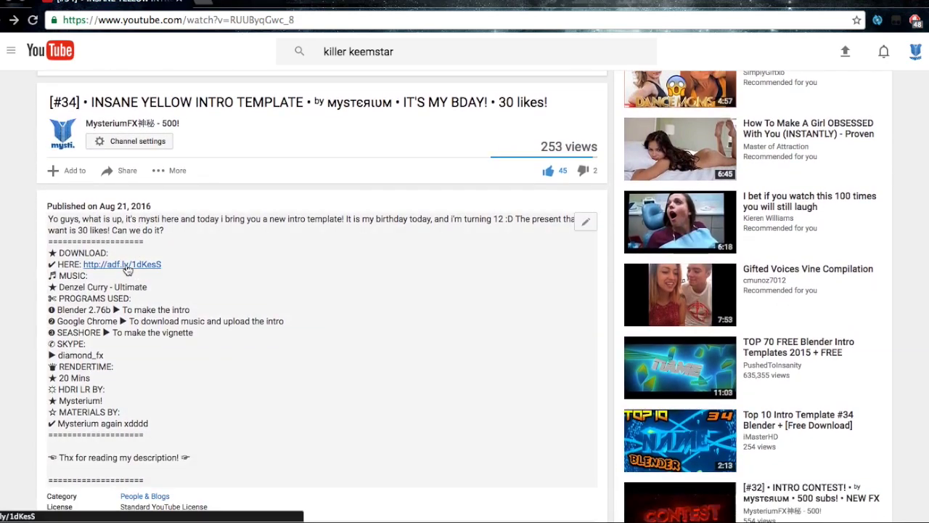
scroll(133, 266, "up", 3)
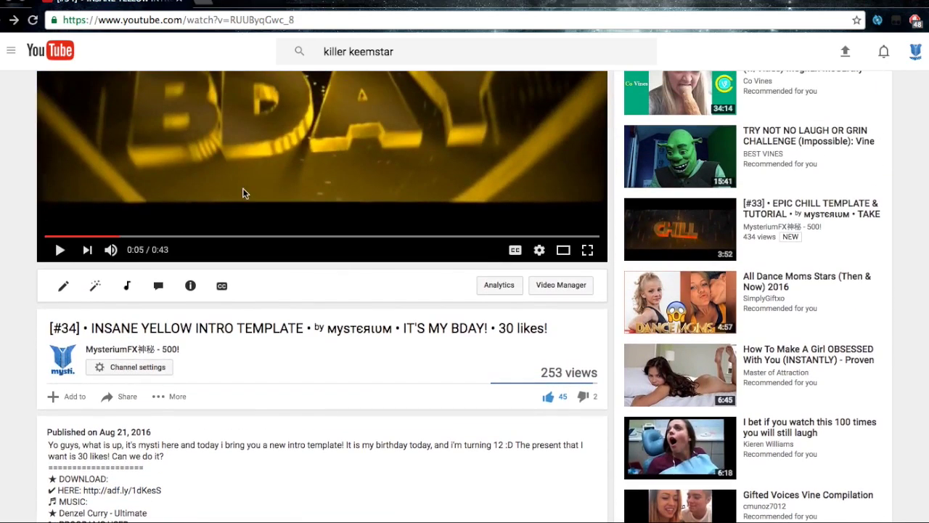
scroll(167, 422, "down", 1)
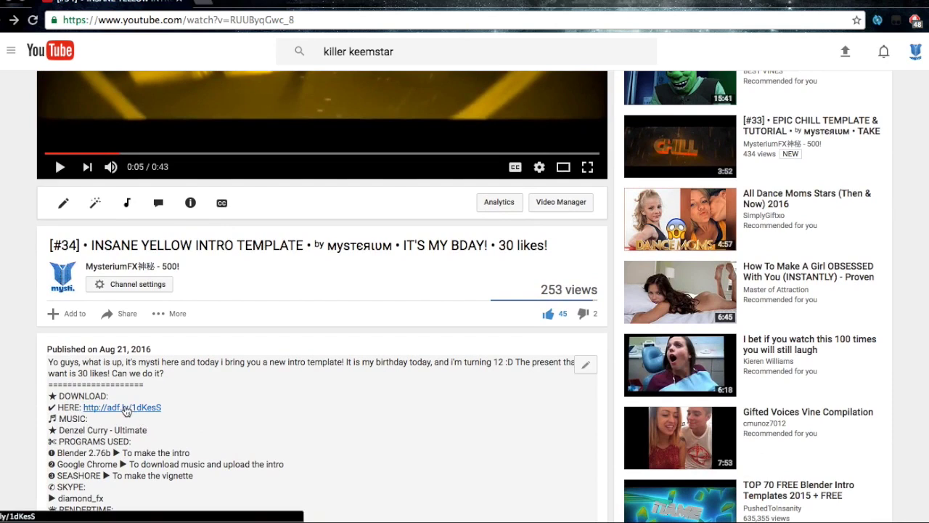
left_click(126, 408)
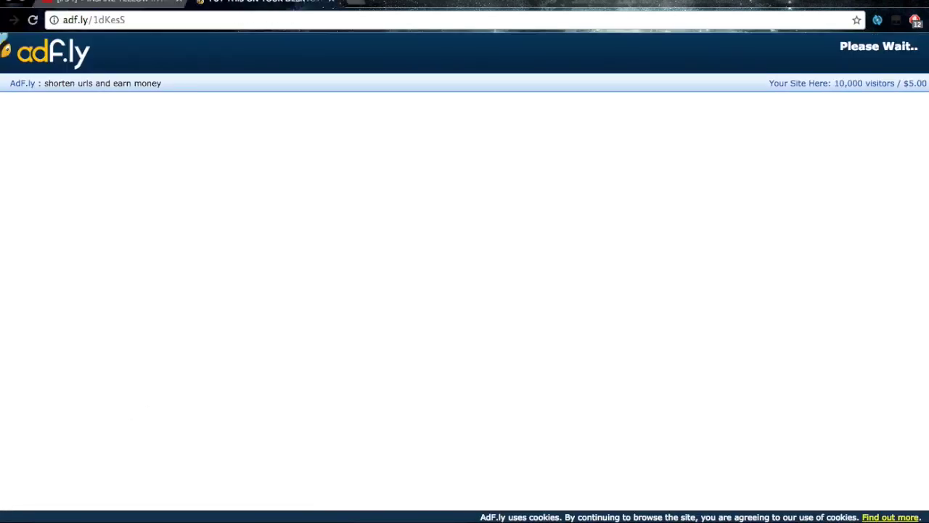
Step: Pause AdBlock and reload the adf.ly page
left_click(916, 19)
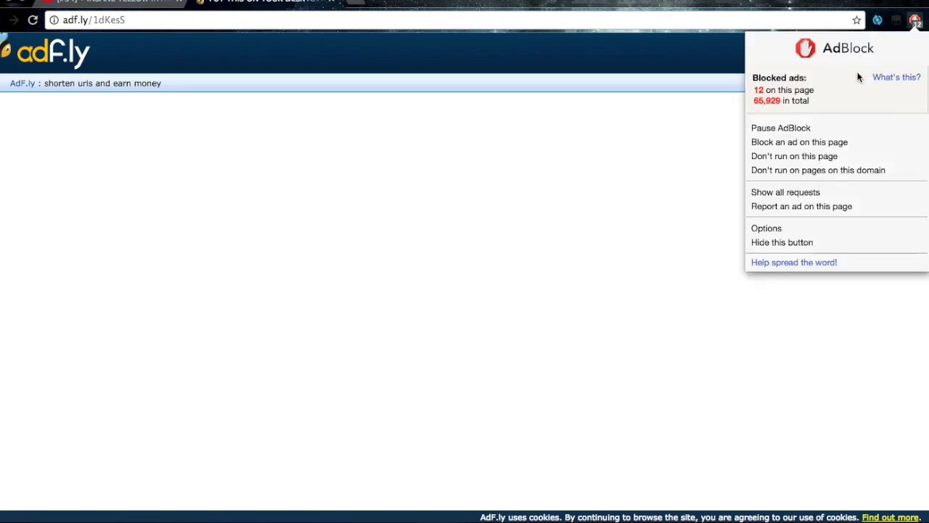
left_click(805, 130)
left_click(33, 20)
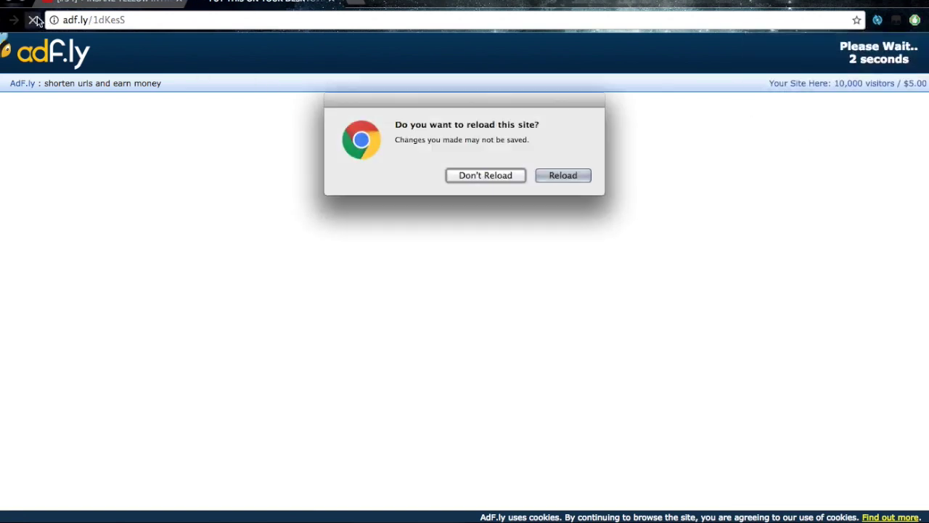
left_click(564, 180)
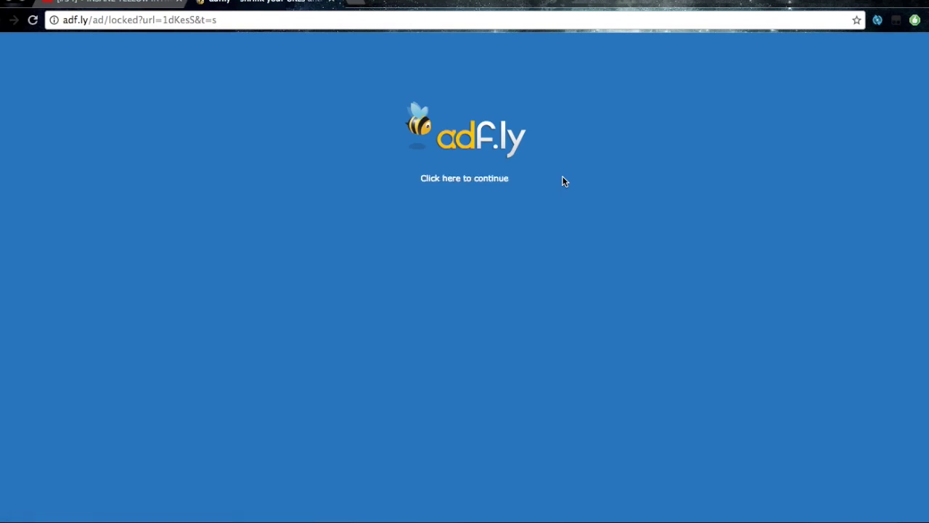
Step: Continue to the download of PUT THIS ON YOUR DESKTOP.zip, cancel saving it and close the download page
left_click(462, 185)
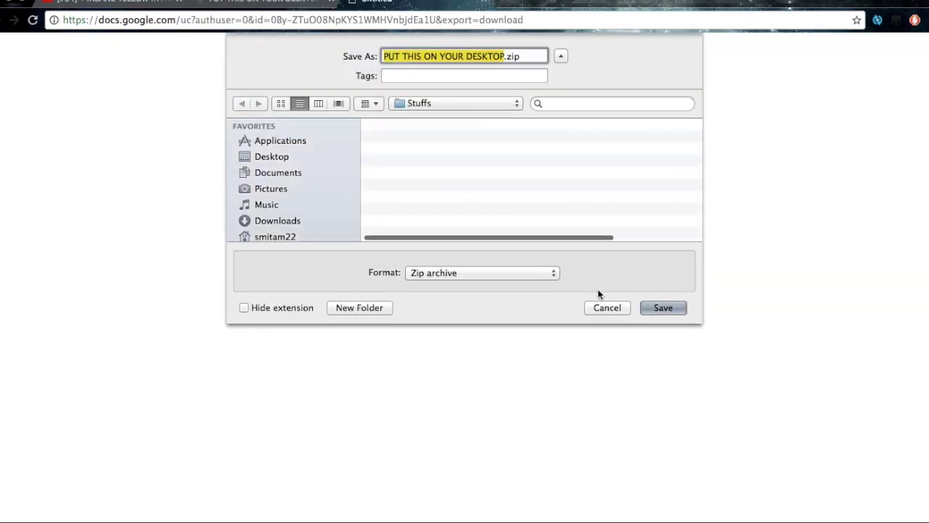
left_click(607, 308)
key("super+w")
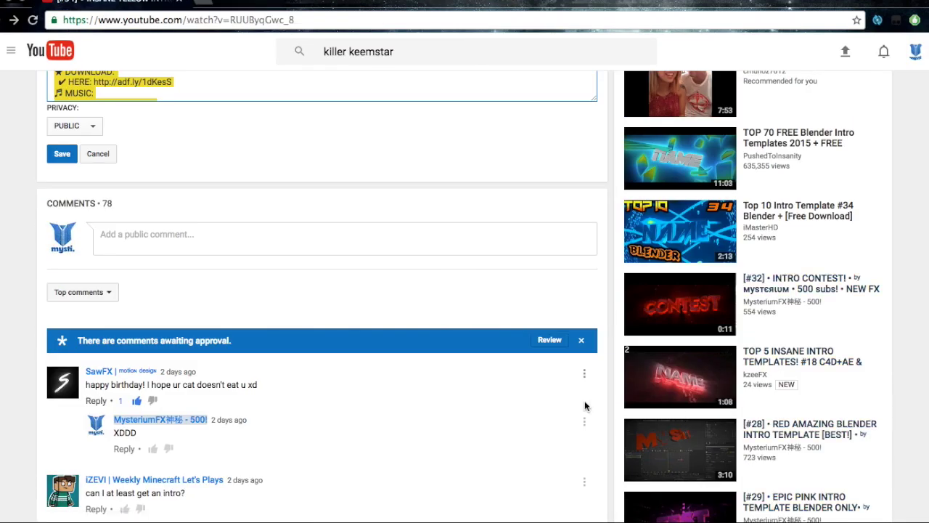
Step: Save the video description on the YouTube page and switch back to Blender
scroll(469, 333, "up", 3)
left_click(61, 274)
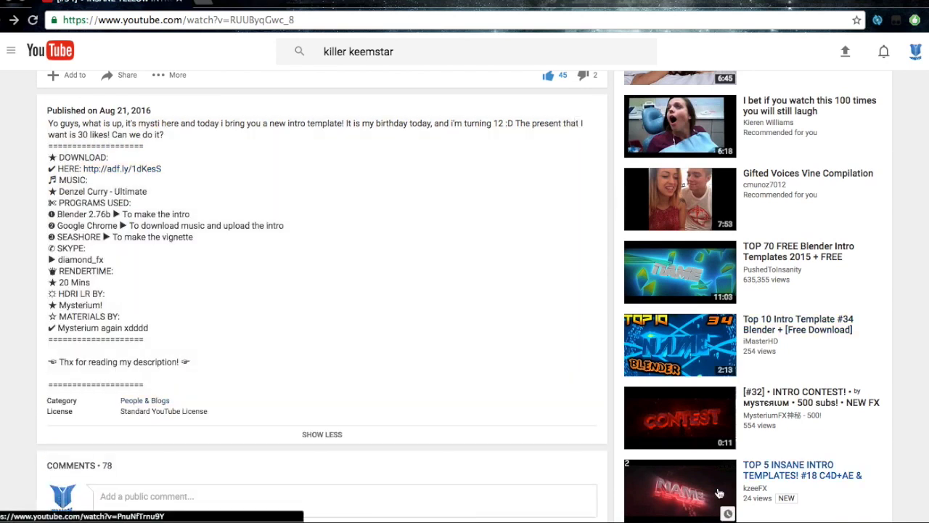
left_click(742, 518)
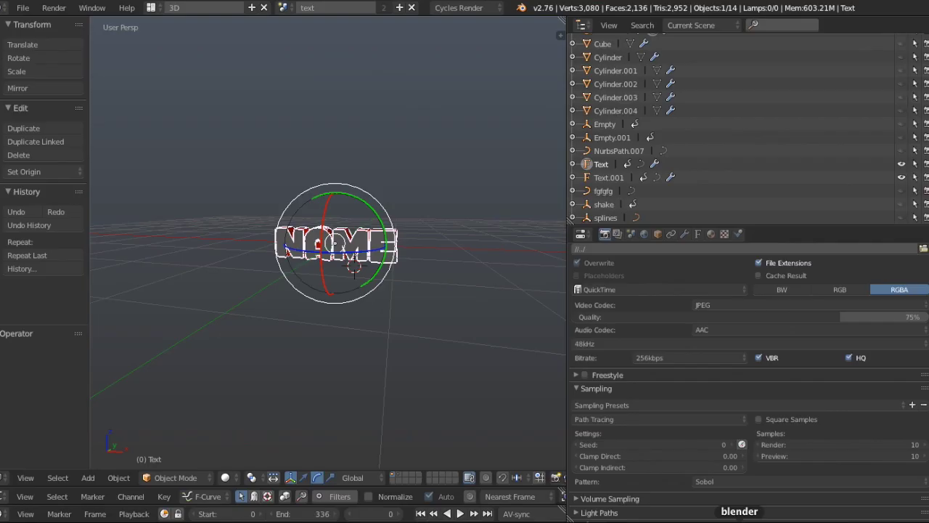
Step: Replace the wording of the grey front text object with TUTORIAL
scroll(471, 314, "right", 3)
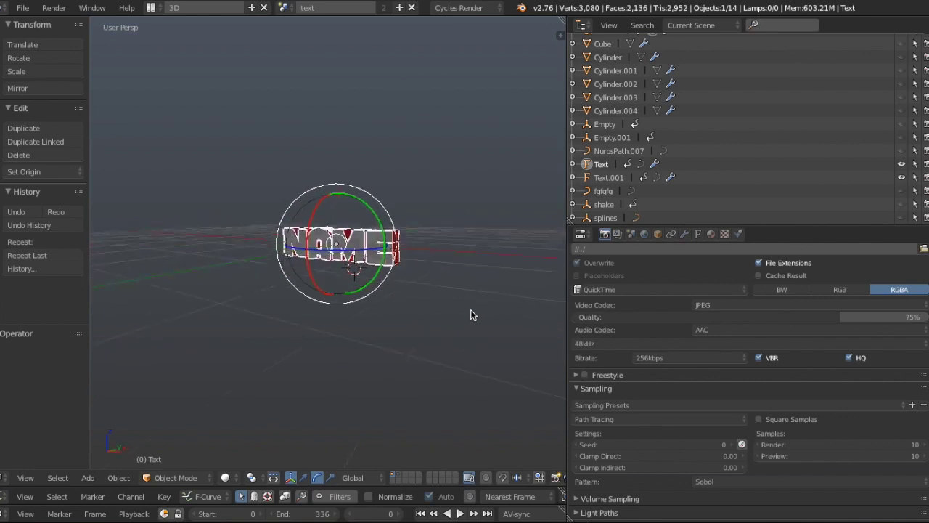
scroll(471, 315, "left", 2)
scroll(471, 314, "left", 3)
scroll(471, 314, "right", 2)
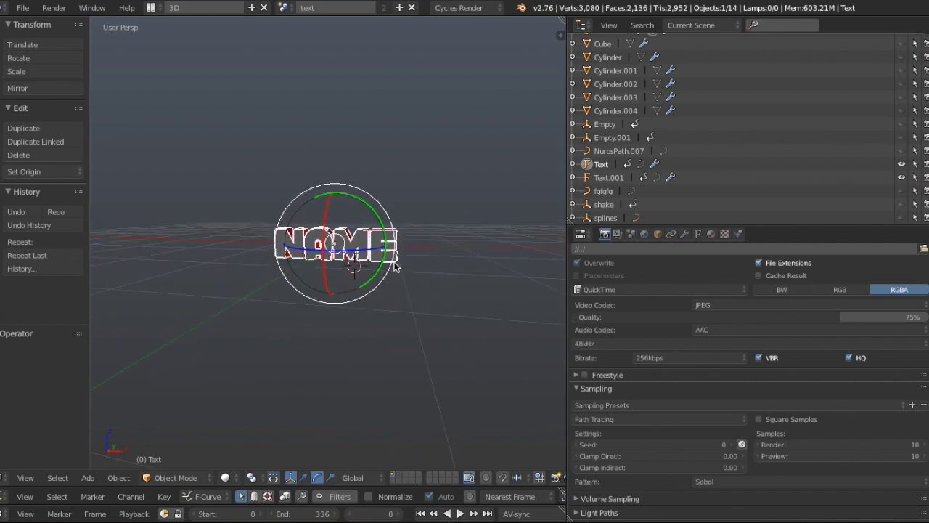
key("Tab")
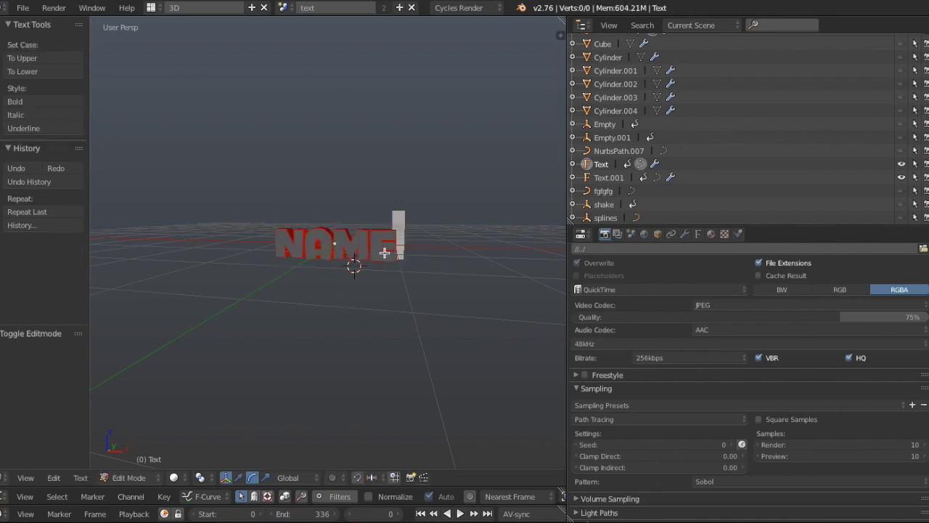
key("BackSpace")
key("BackSpace")
key("BackSpace")
key("BackSpace")
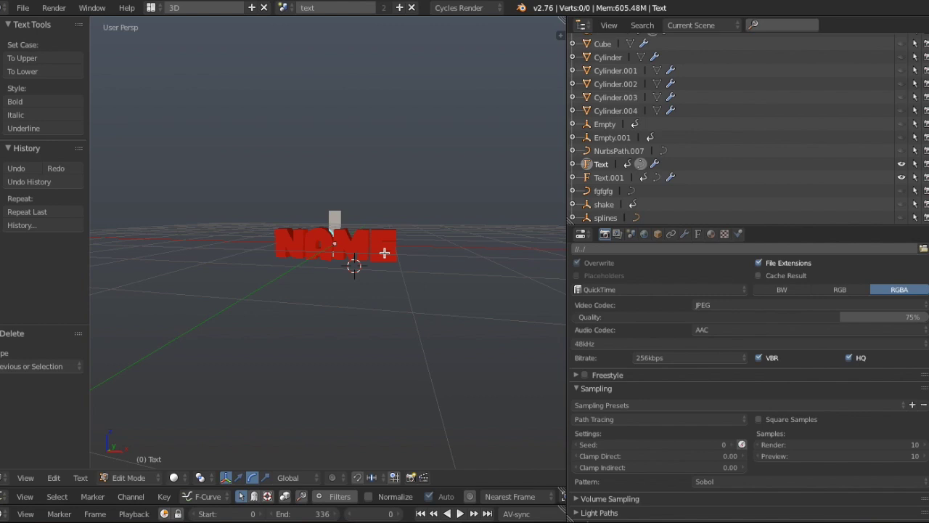
type("TU")
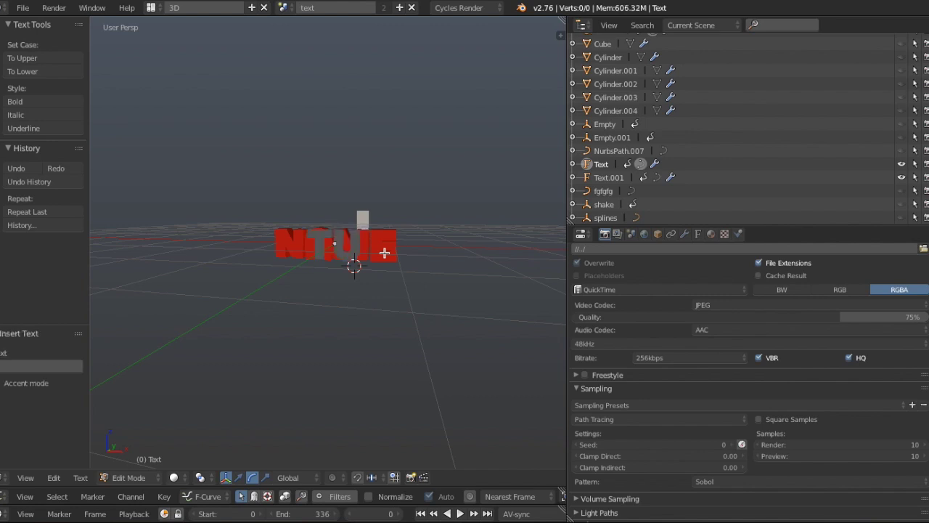
type("TORIAL")
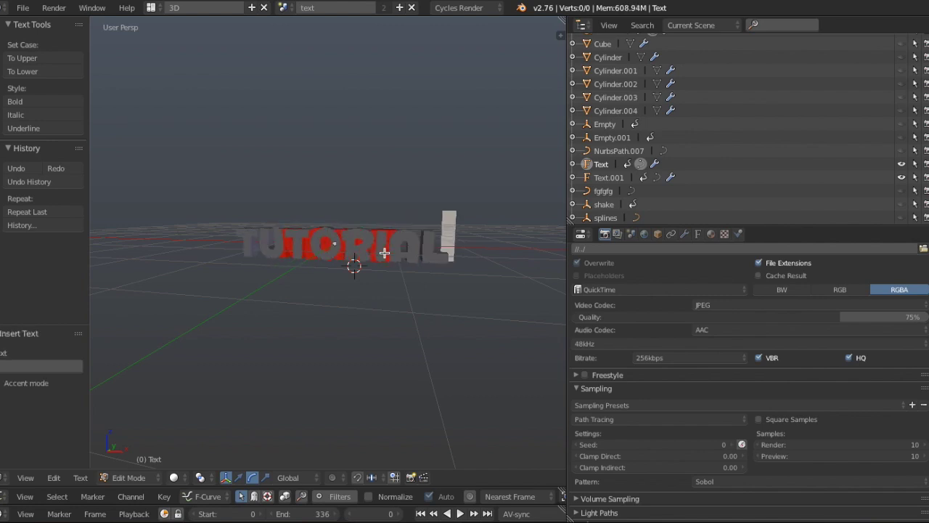
key("Tab")
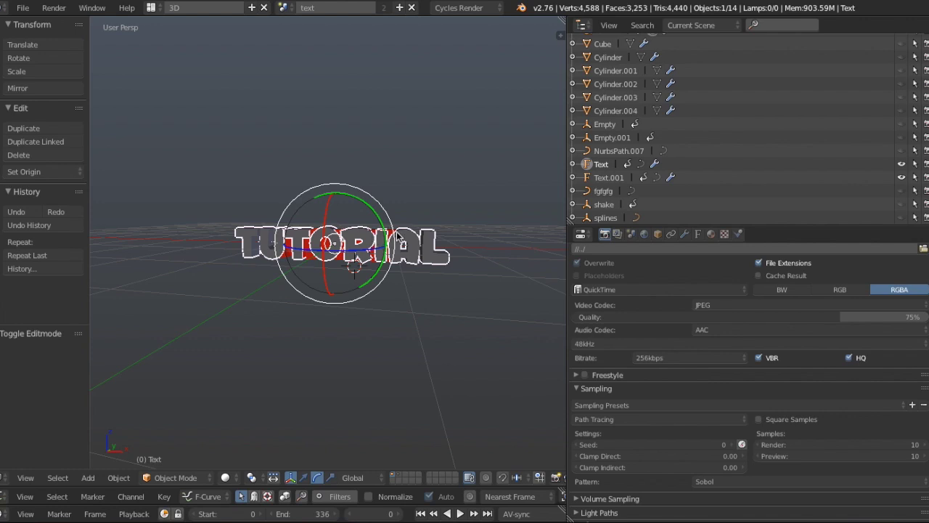
Step: Replace the wording of the red text object behind the front text with TUTORIAL
mouse_move(397, 230)
middle_mouse_down()
mouse_move(382, 233)
mouse_move(397, 230)
middle_mouse_up()
scroll(397, 231, "up", 5)
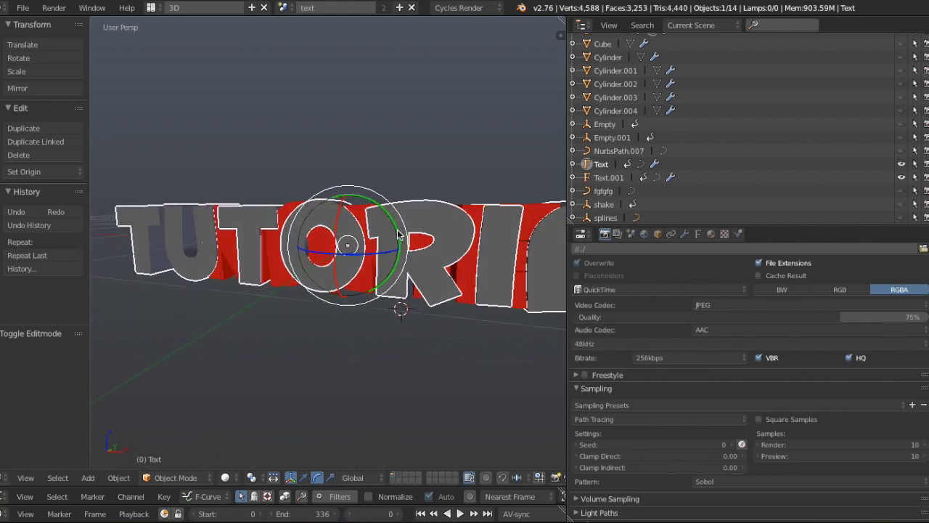
right_click(472, 213)
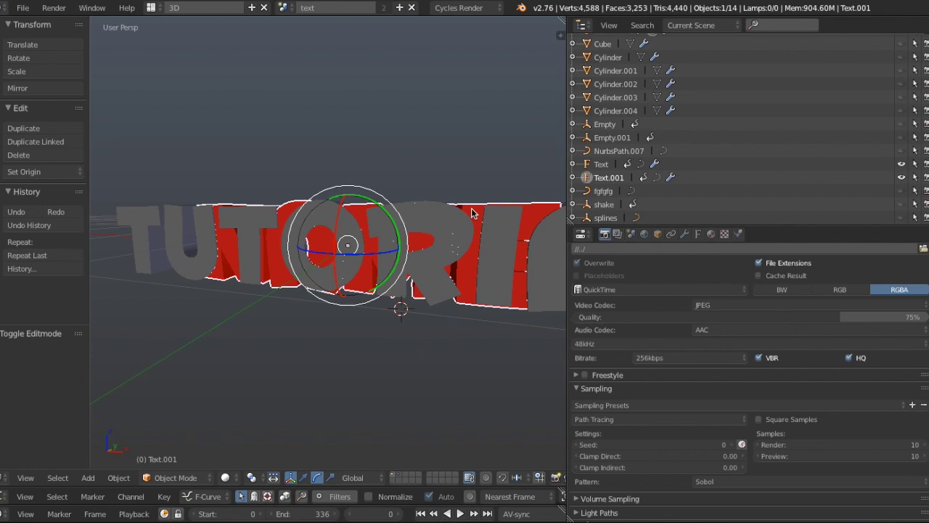
key("Tab")
key("BackSpace")
key("BackSpace")
key("BackSpace")
key("BackSpace")
key("BackSpace")
key("BackSpace")
key("BackSpace")
key("BackSpace")
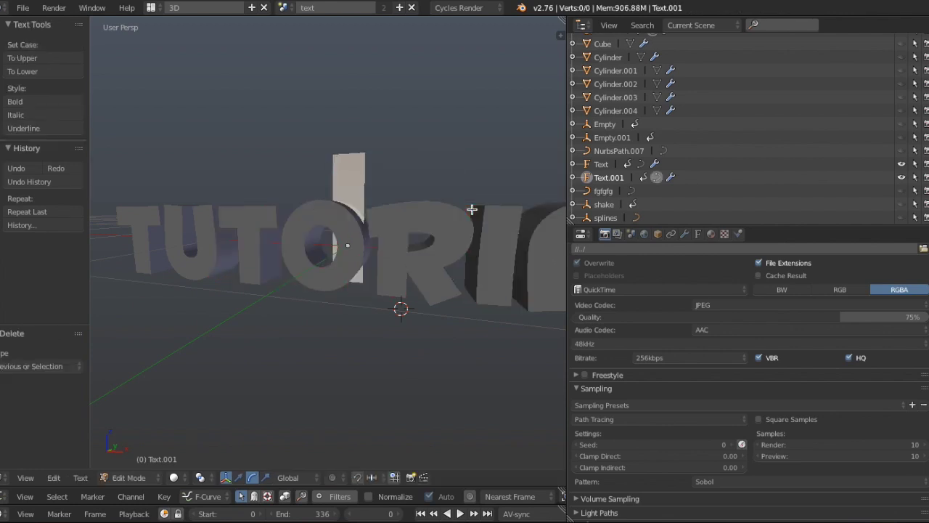
type("TUTORIAL")
key("Tab")
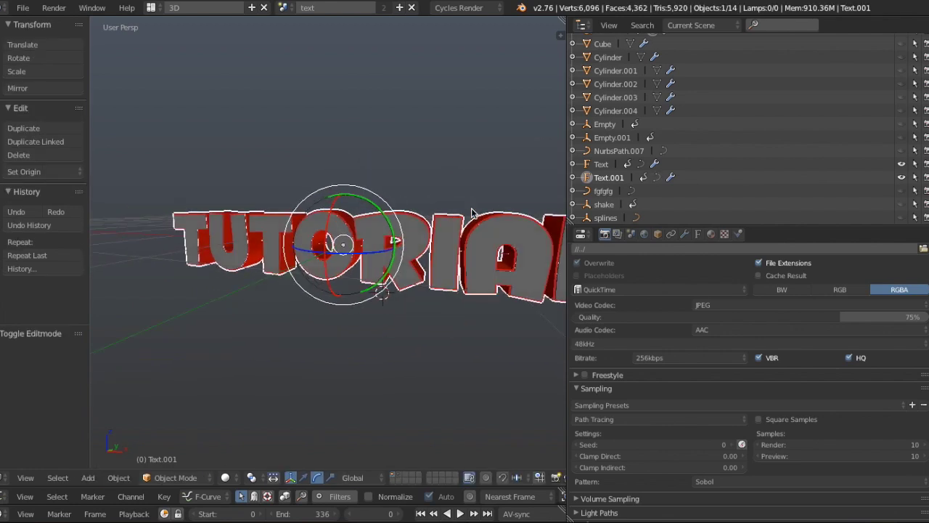
Step: Preview the two text objects in rendered viewport shading and return to solid shading
scroll(472, 213, "down", 1)
middle_click_drag(472, 213, 472, 212)
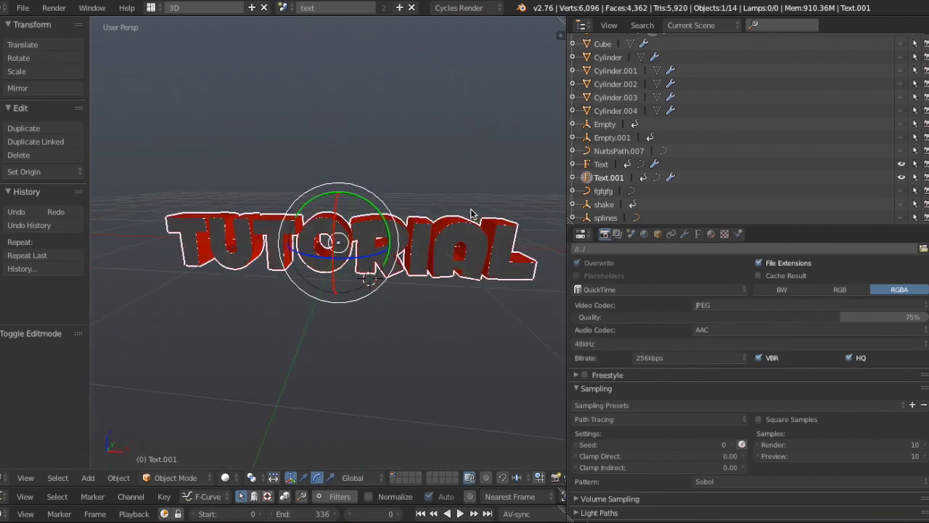
left_click(226, 477)
left_click(239, 389)
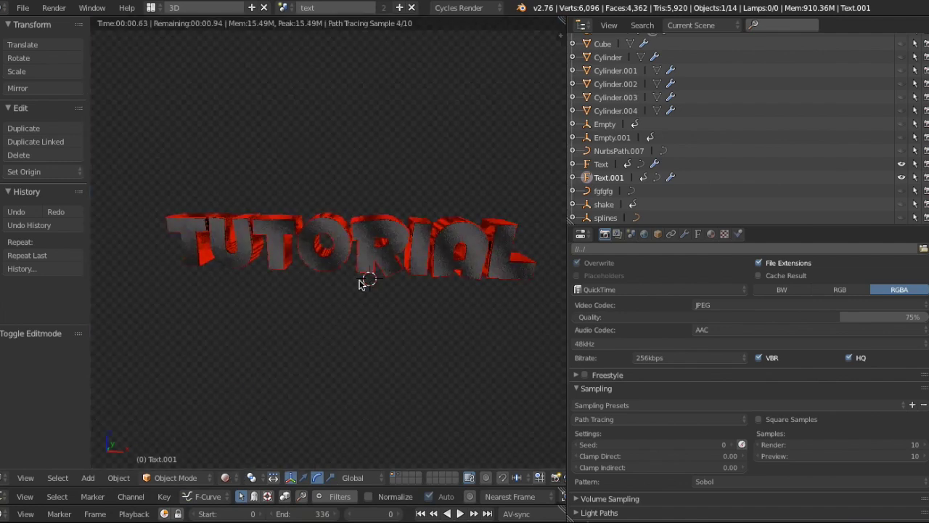
middle_click_drag(359, 280, 360, 281)
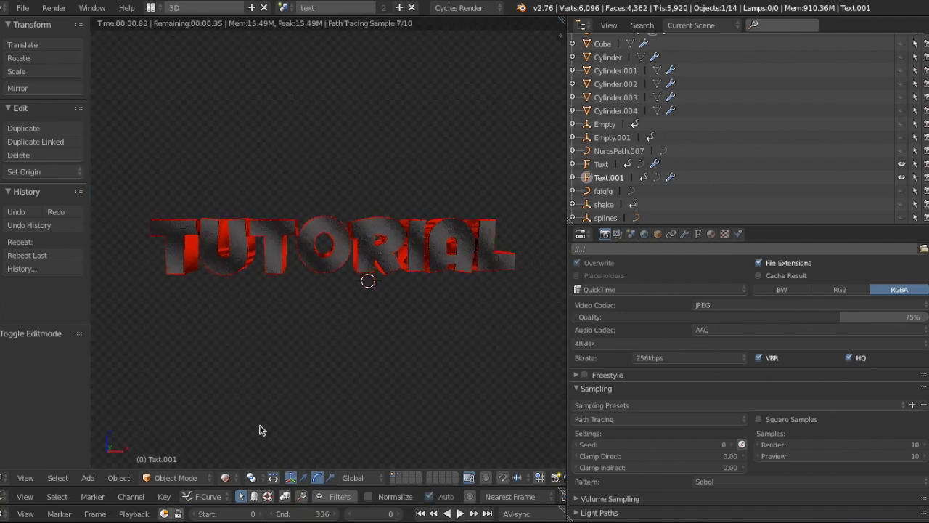
left_click(226, 477)
left_click(245, 433)
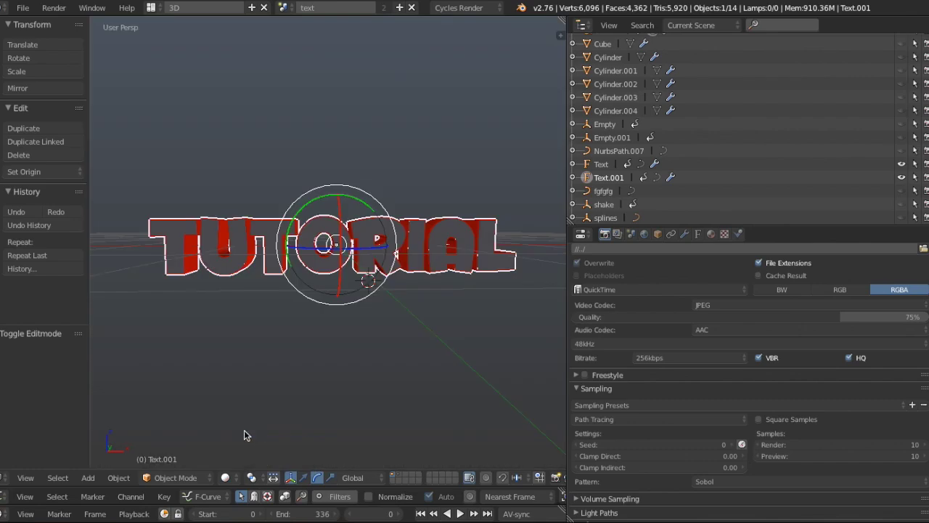
Step: Look through the camera and play the text animation, stopping it at frame 291
left_click(25, 479)
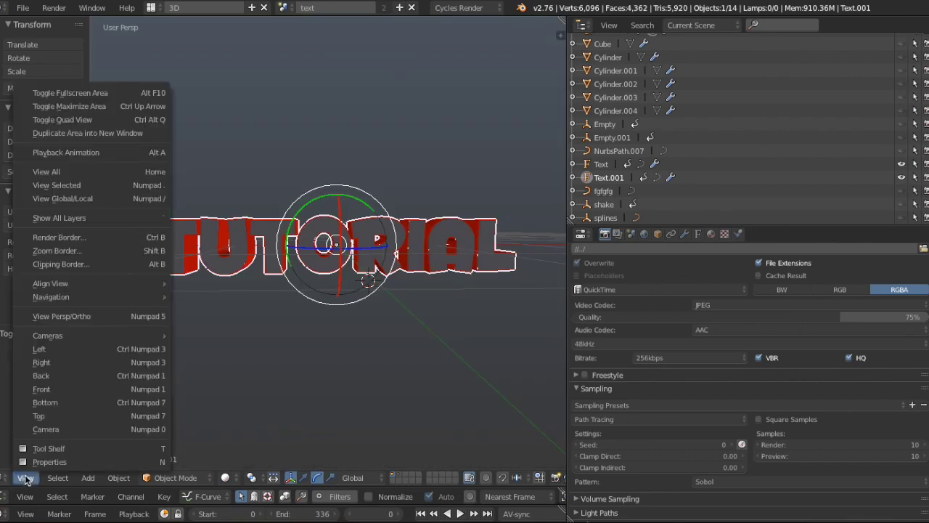
left_click(56, 431)
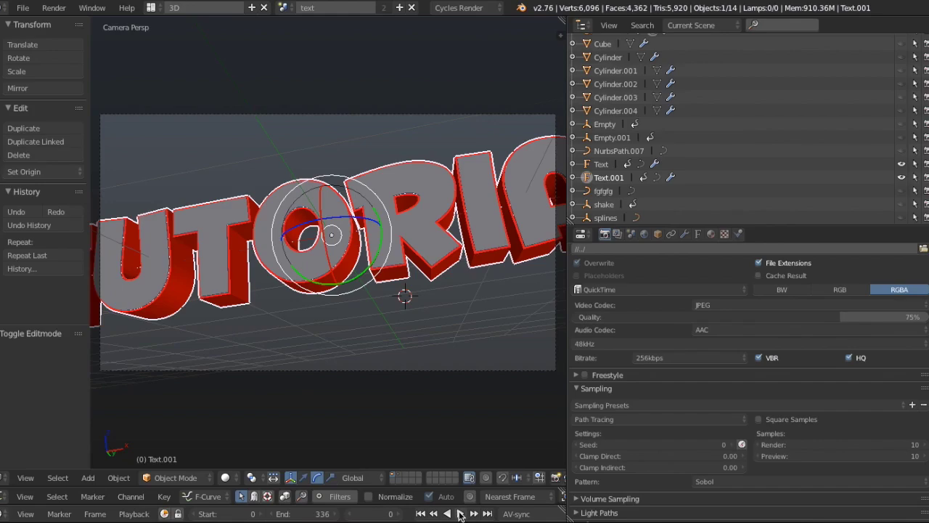
left_click(459, 514)
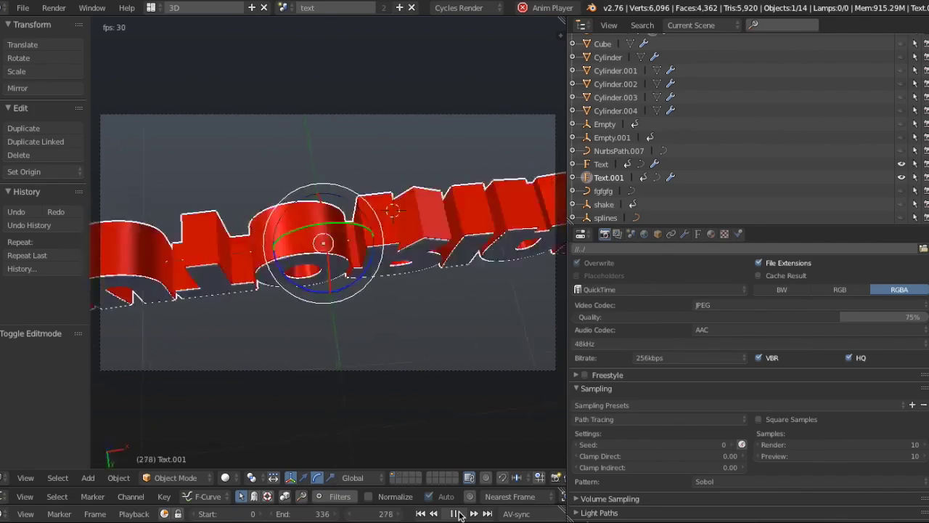
left_click(456, 513)
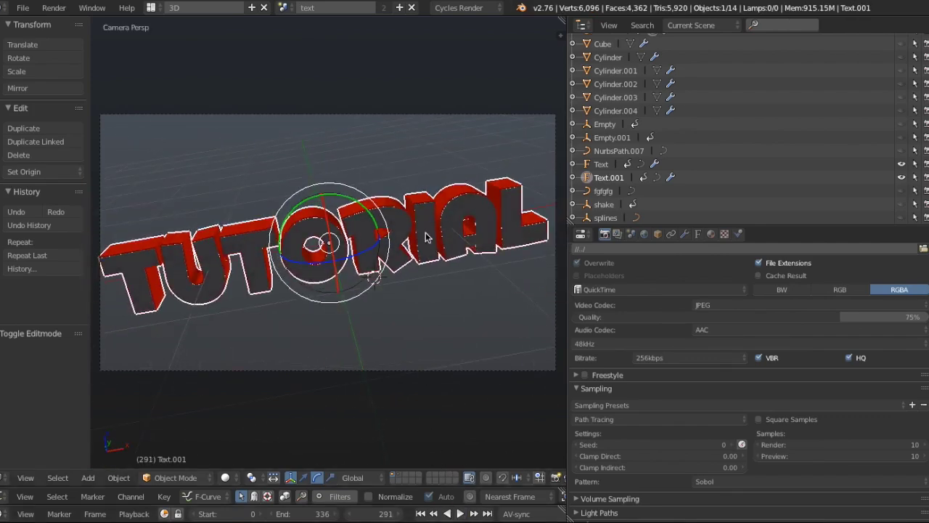
Step: Scale both TUTORIAL text objects together by 0.784 to fit the camera frame, and play the animation, stopping it at frame 292
right_click(453, 220)
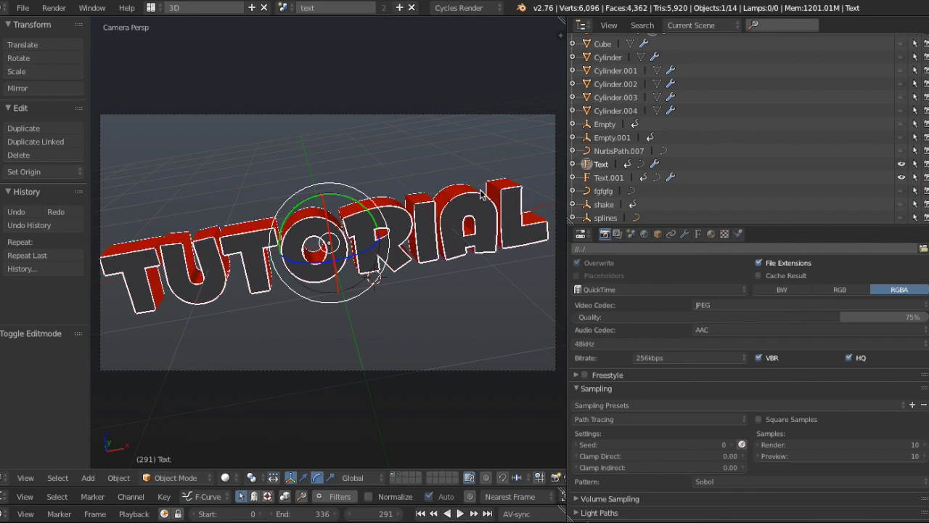
right_click(480, 194)
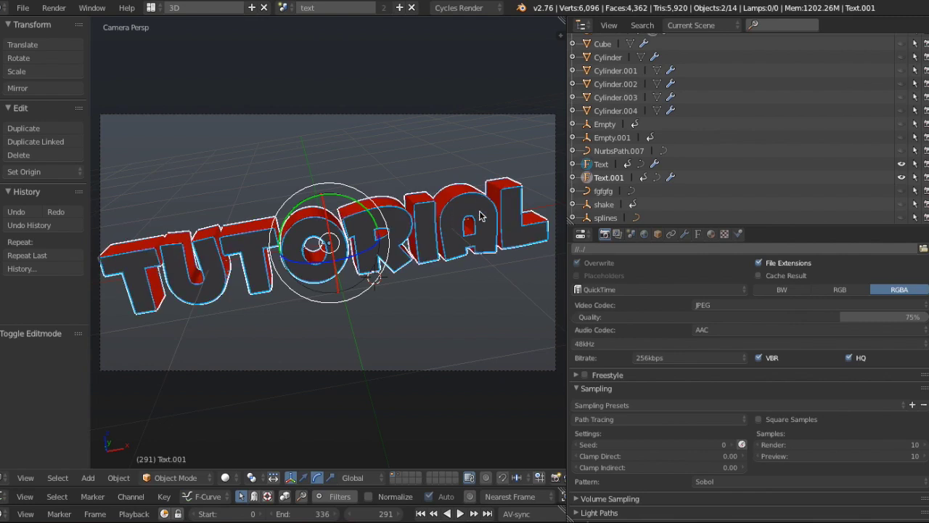
key("s")
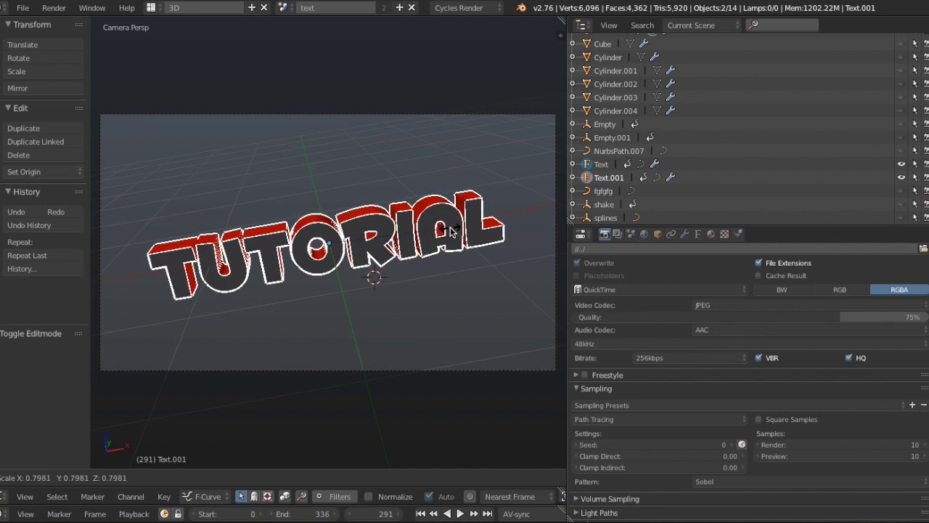
left_click(448, 233)
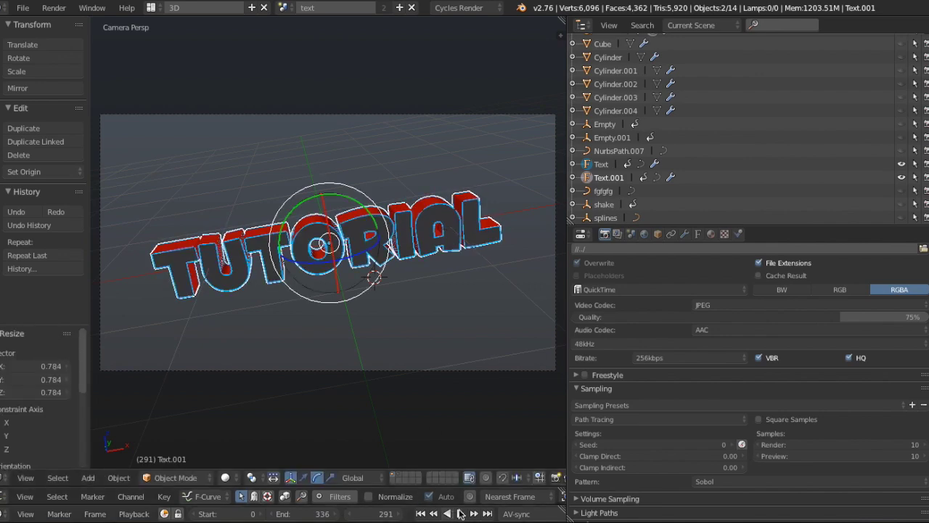
left_click(463, 515)
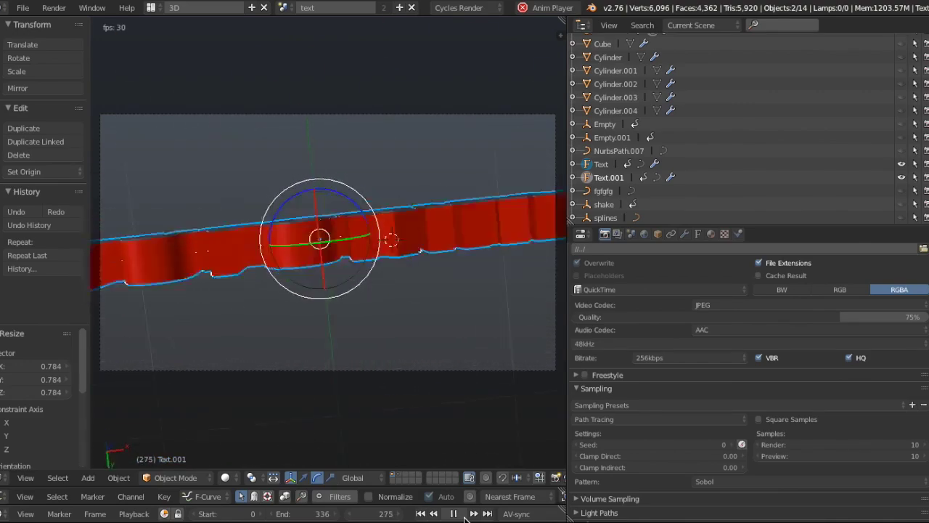
left_click(465, 517)
Step: Set the render output file format to the H.264 movie format
scroll(676, 340, "up", 8)
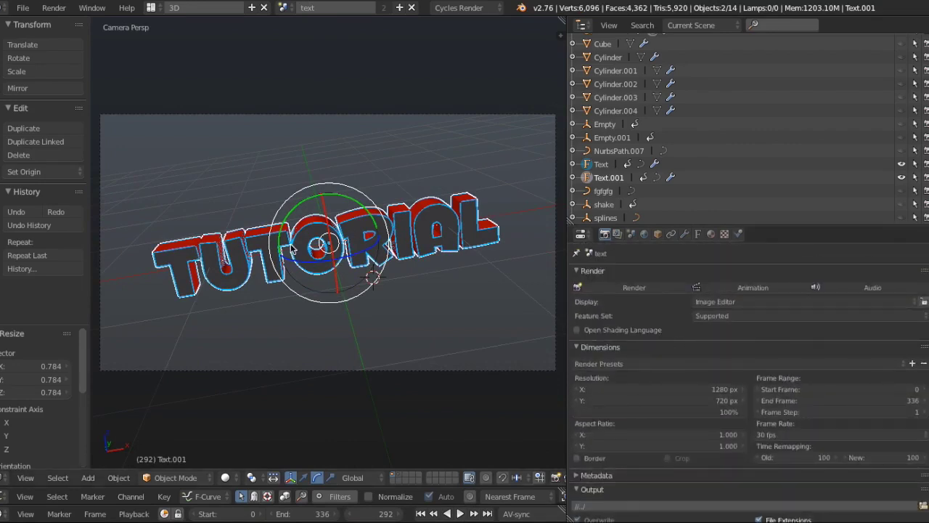
left_click(54, 8)
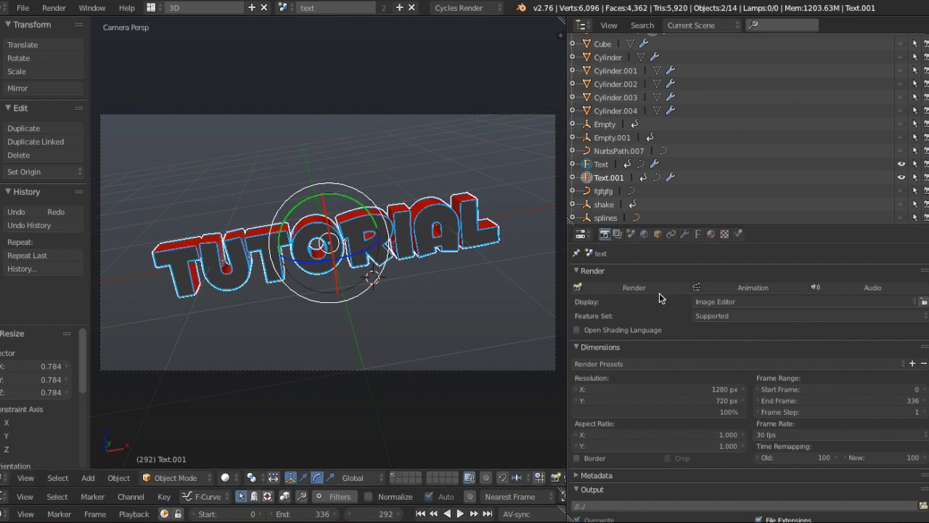
scroll(660, 298, "down", 5)
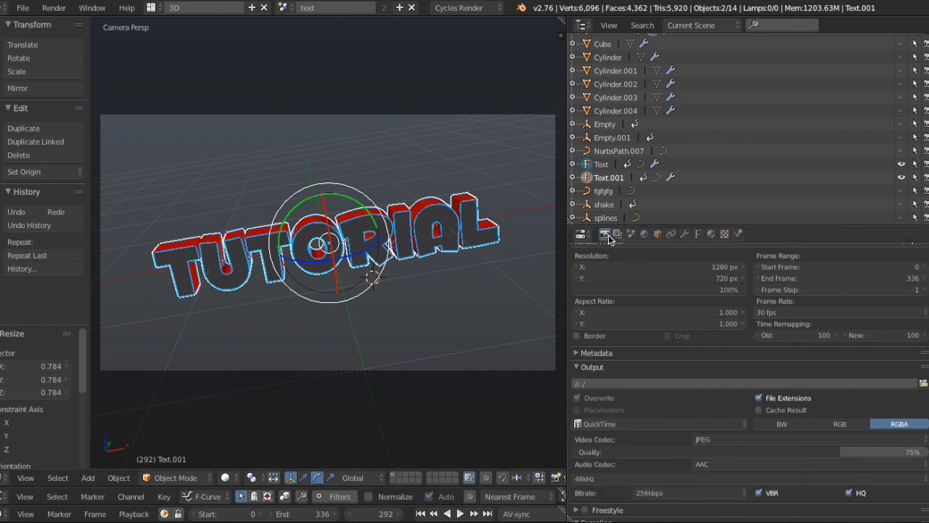
left_click(611, 422)
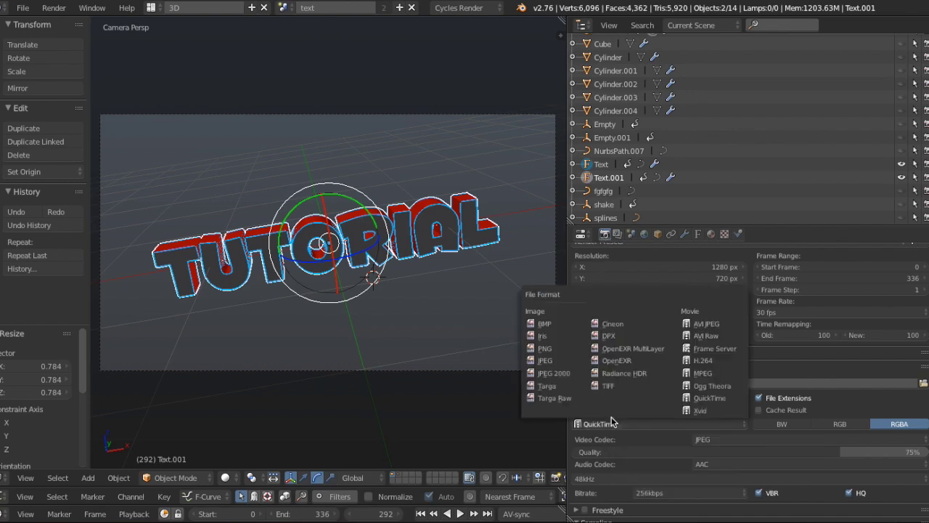
left_click(703, 361)
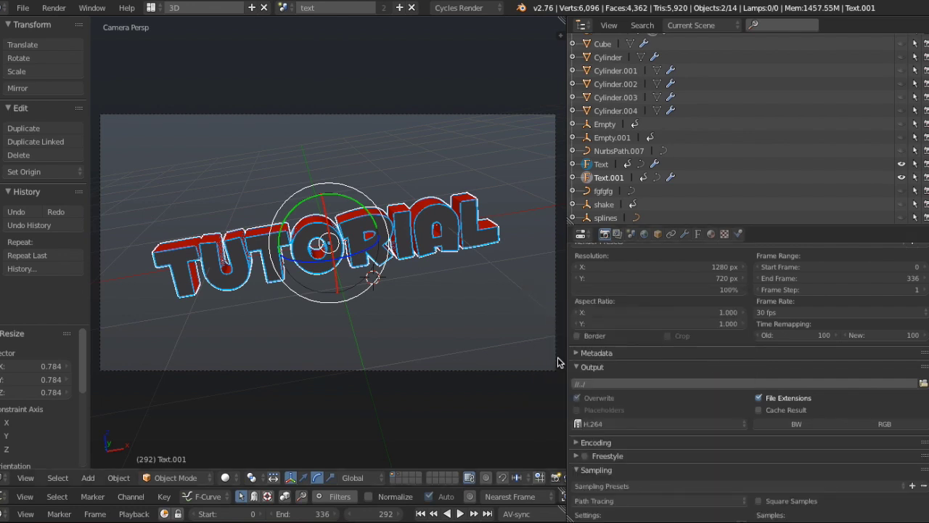
Step: Expand the output's encoding settings and set the audio codec to AAC
left_click(579, 446)
scroll(653, 451, "down", 3)
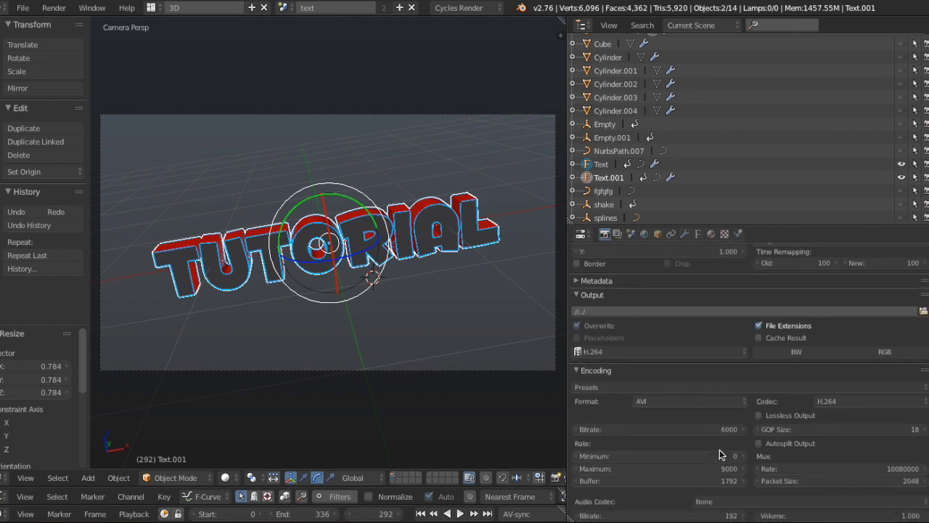
scroll(720, 450, "down", 2)
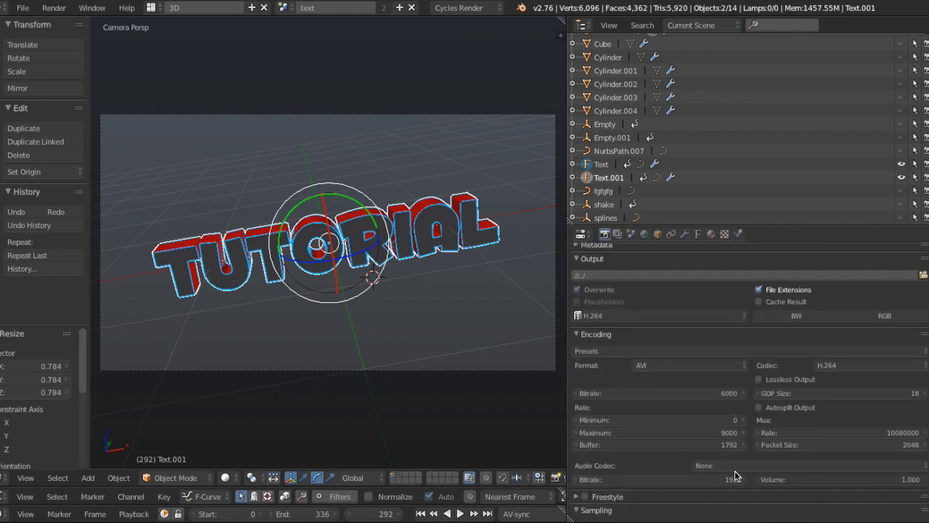
left_click(734, 471)
left_click(704, 397)
left_click(64, 11)
mouse_move(356, 255)
middle_mouse_down()
mouse_move(336, 253)
mouse_move(355, 252)
middle_mouse_up()
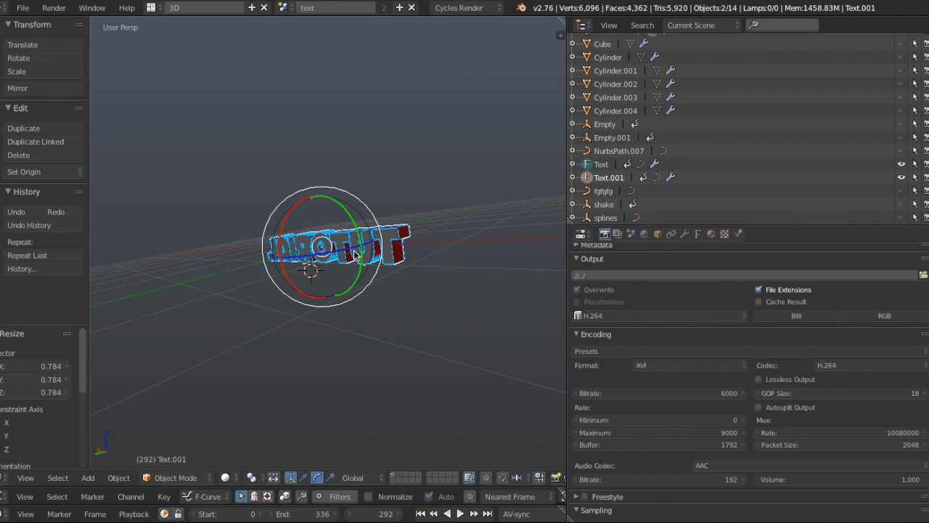